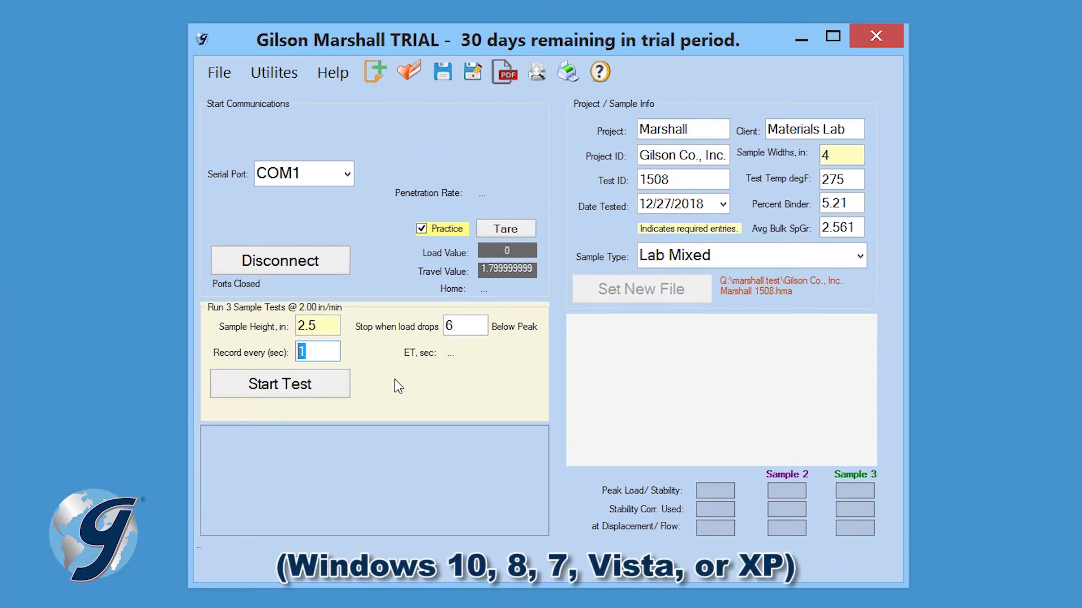
# - Start the practice stability-flow test run for the three Marshall samples
pyautogui.click(314, 378)
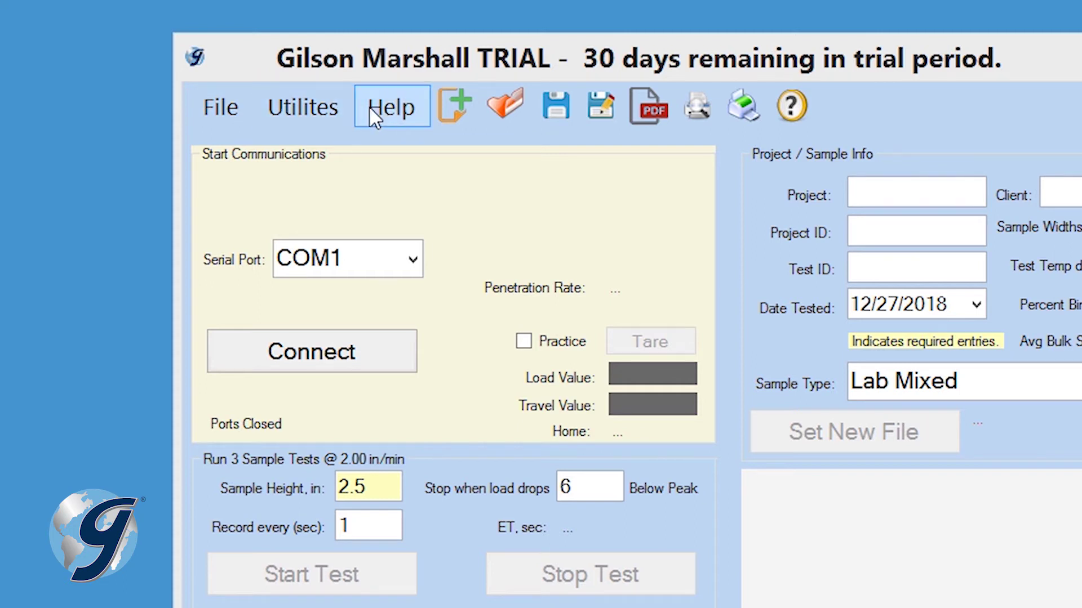
pyautogui.click(214, 106)
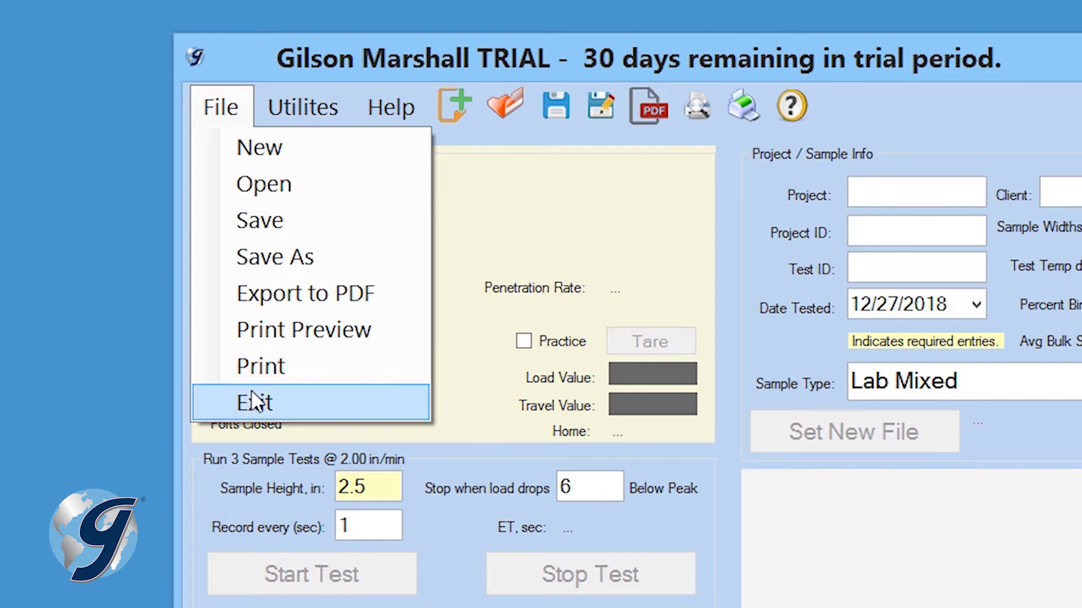
pyautogui.press('Escape')
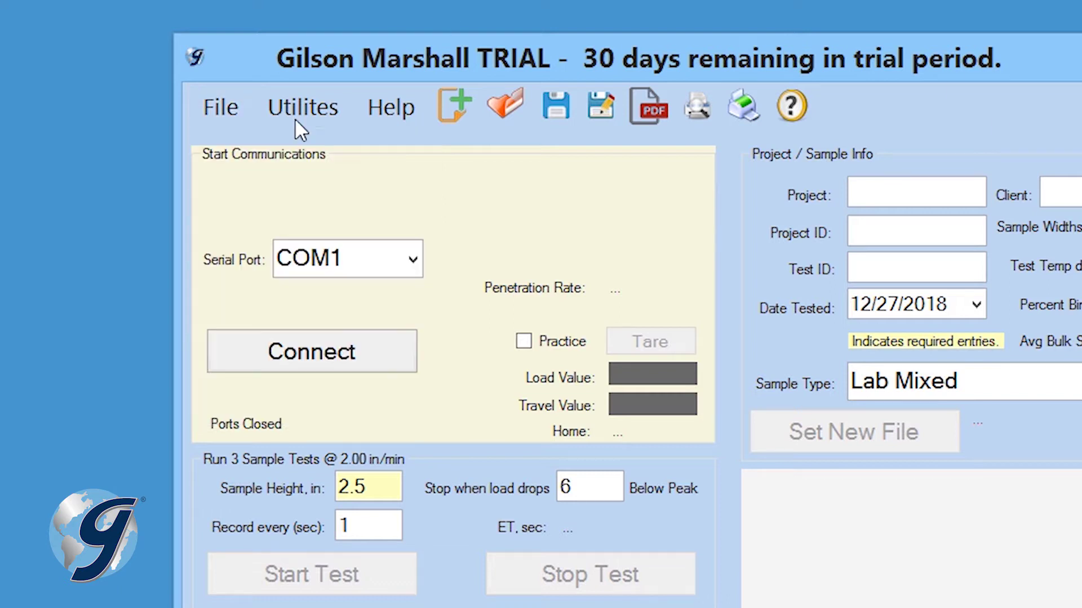
pyautogui.click(301, 108)
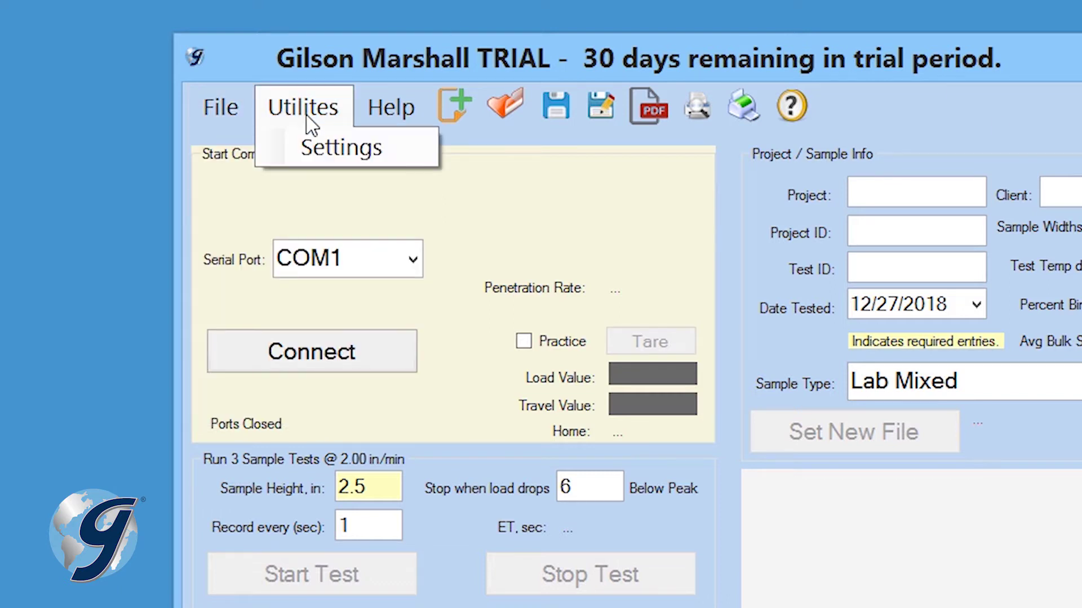
pyautogui.click(306, 113)
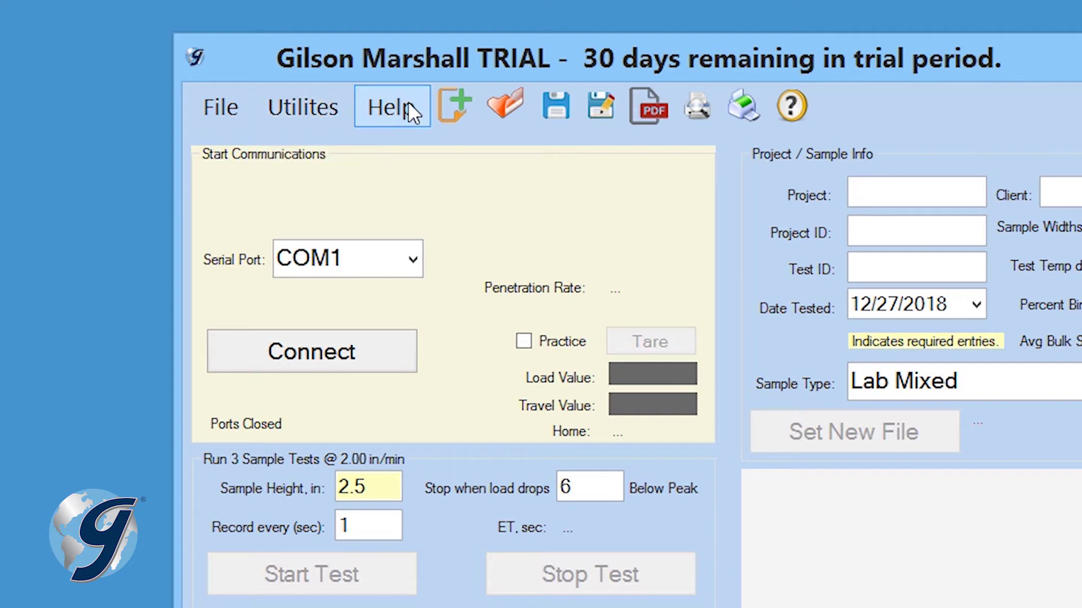
pyautogui.click(406, 105)
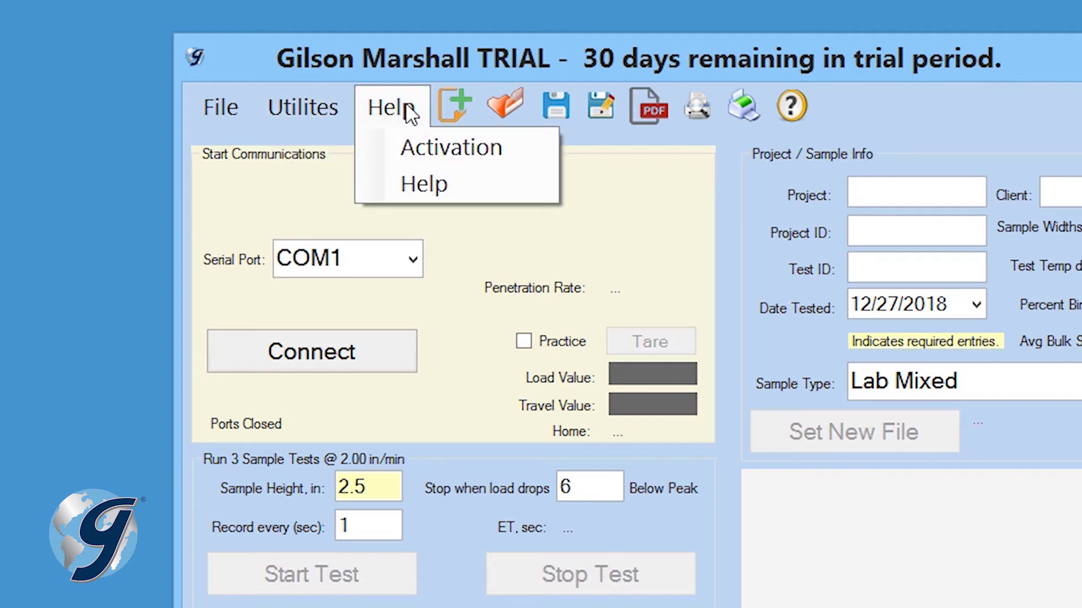
pyautogui.click(427, 187)
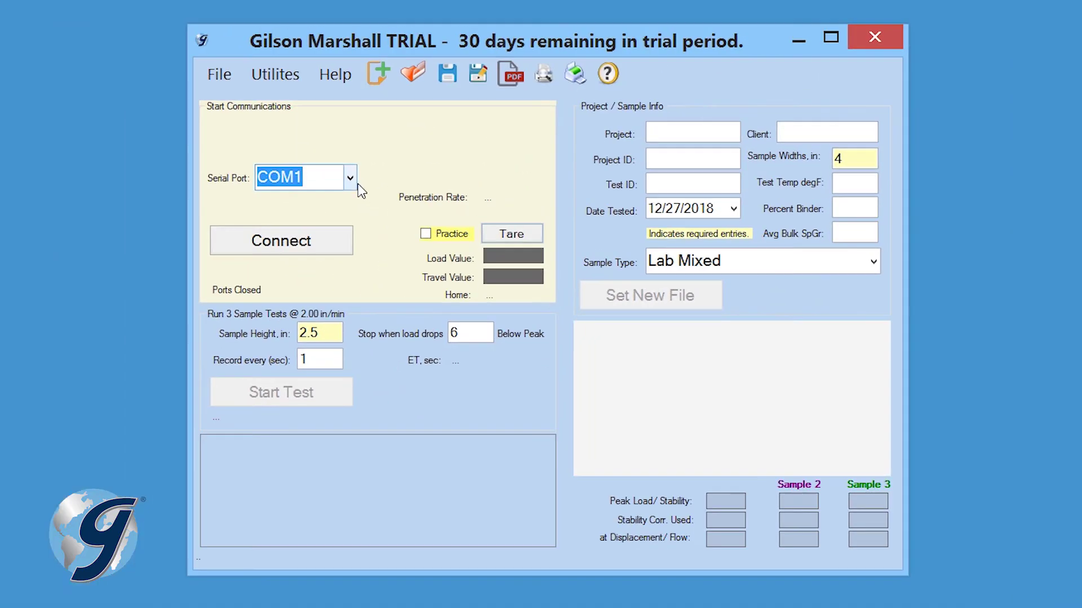
pyautogui.click(425, 233)
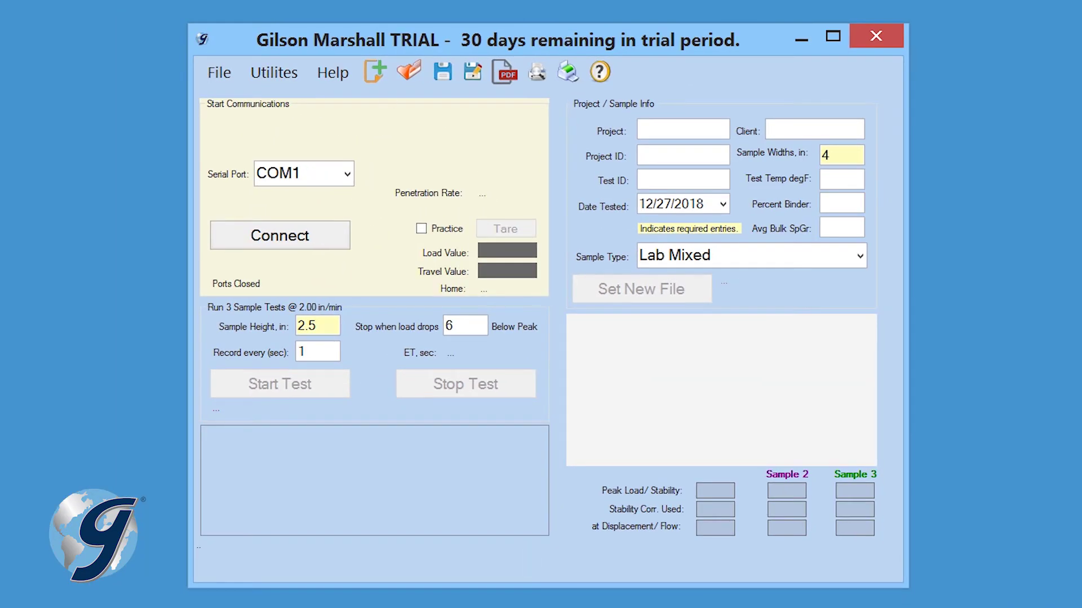
# - Review the channel assignments, equipment list and testing-agency details in Utilities Settings, then save them
pyautogui.click(219, 74)
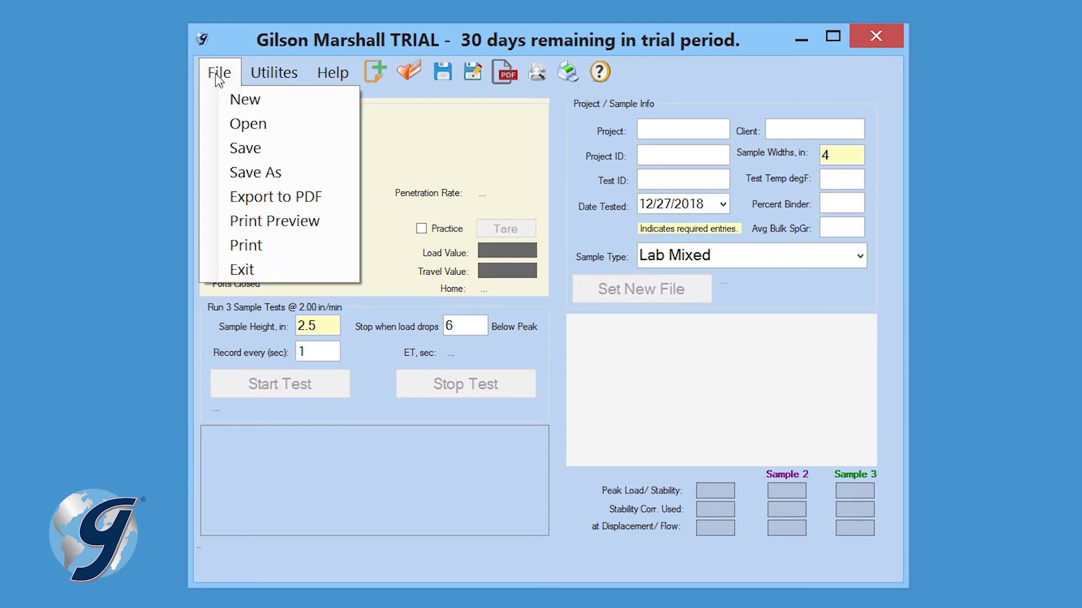
pyautogui.click(245, 100)
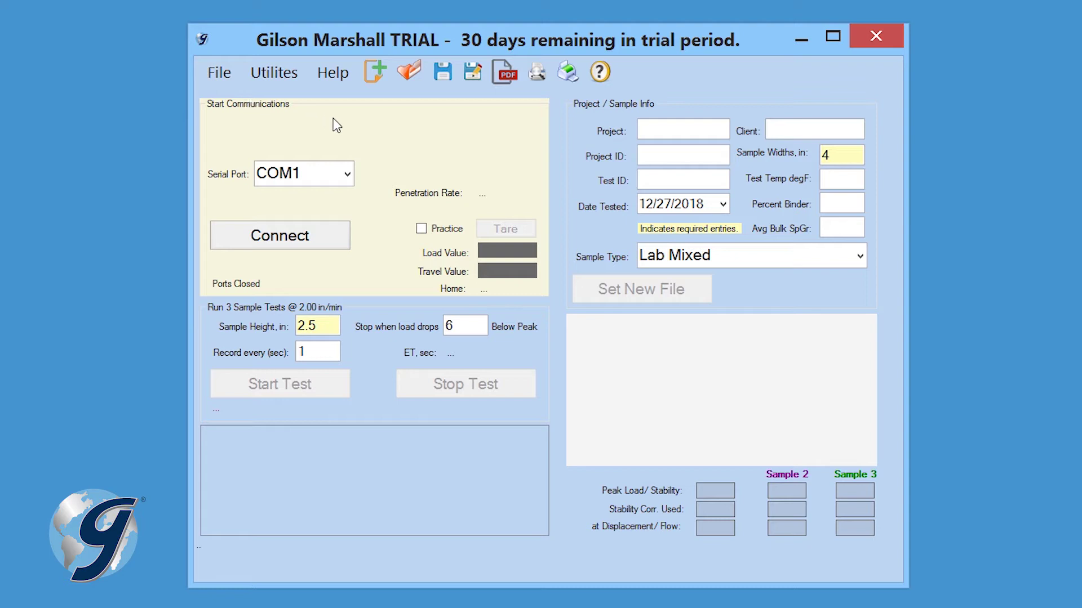
pyautogui.click(279, 74)
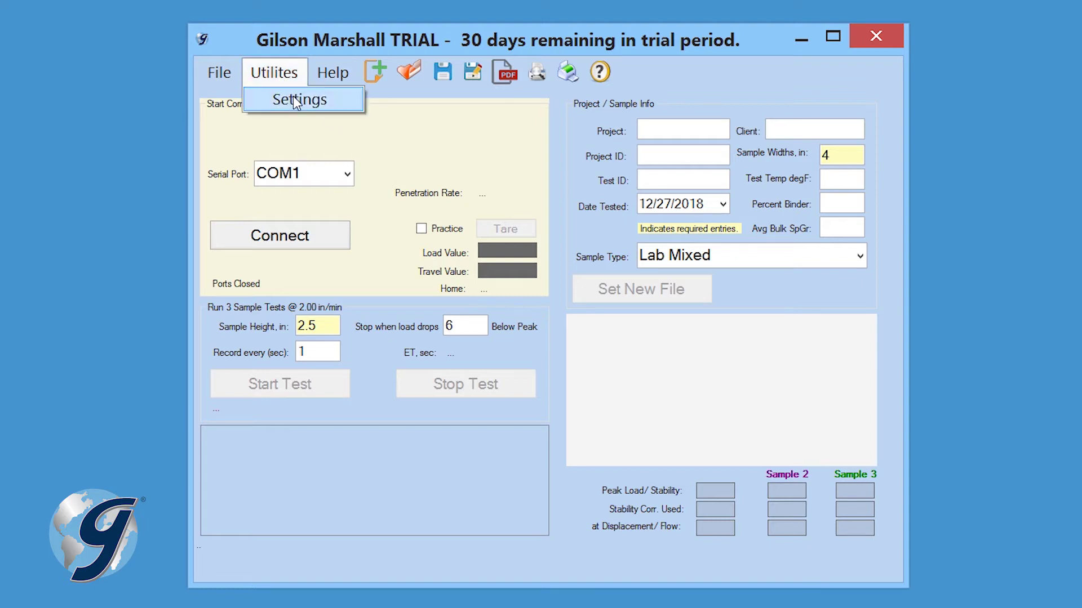
pyautogui.click(293, 95)
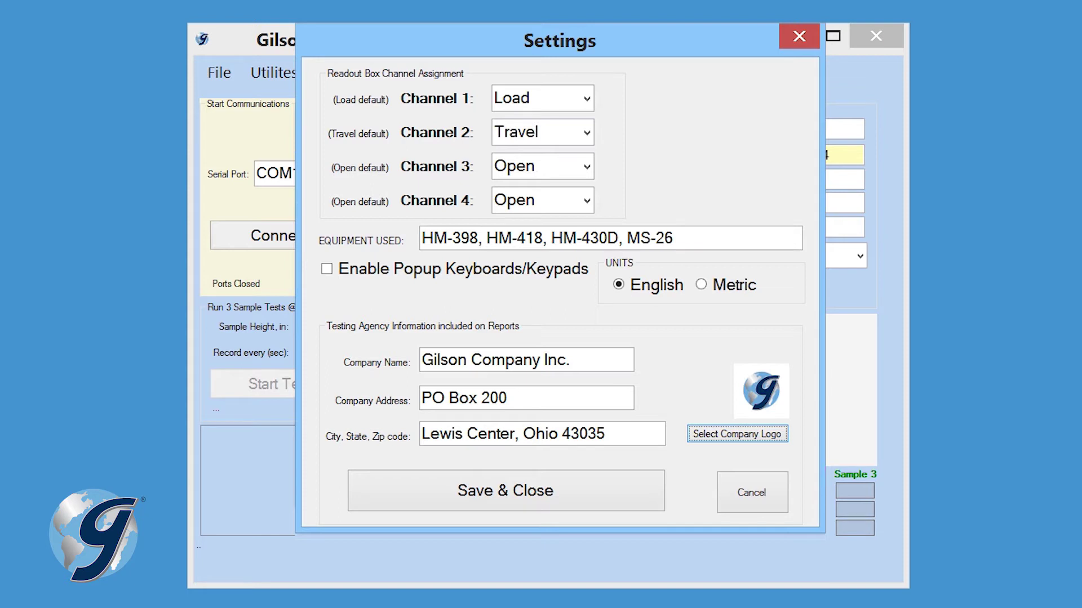
pyautogui.click(536, 478)
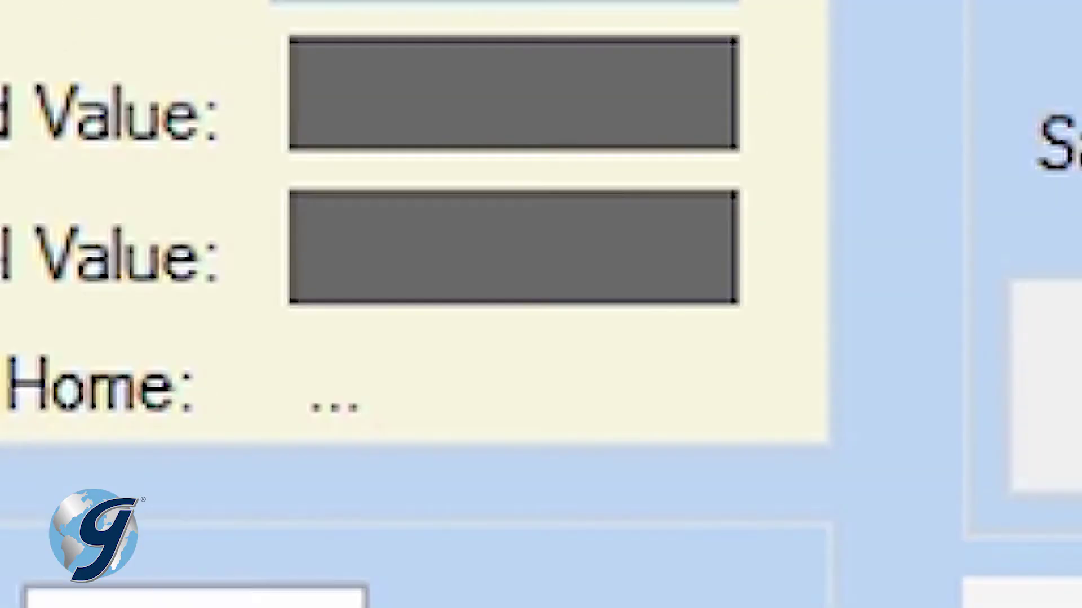
# - Connect on serial port COM1 with Practice mode turned on
pyautogui.click(429, 258)
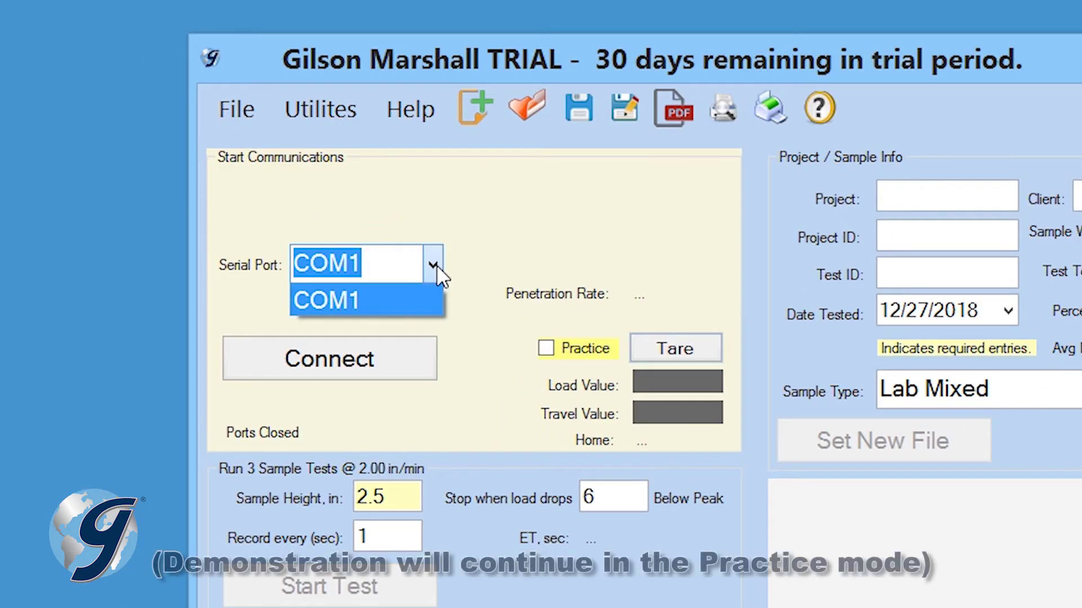
pyautogui.click(435, 265)
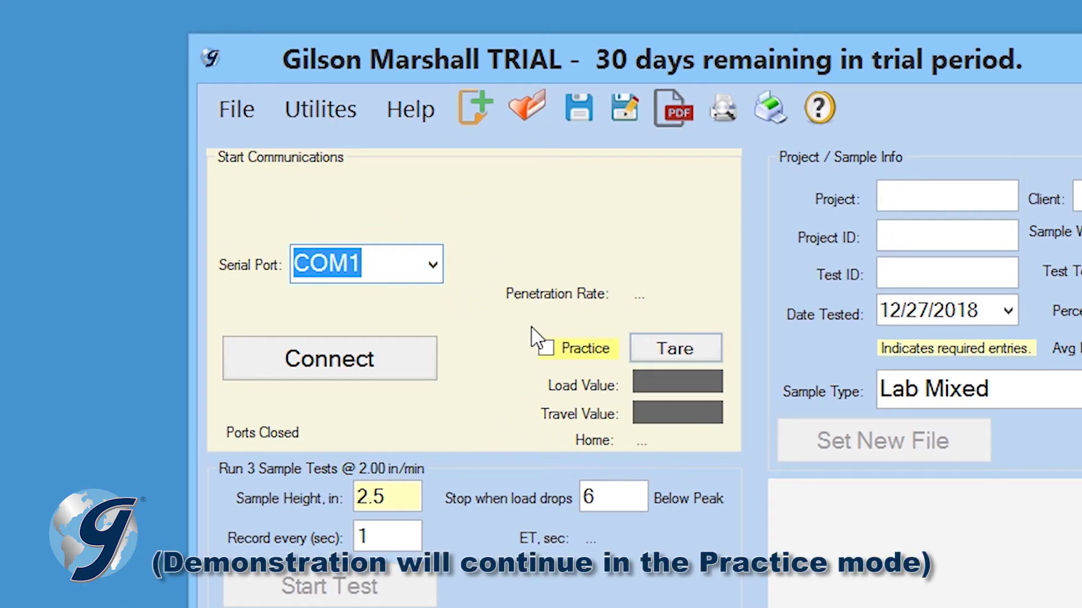
pyautogui.click(545, 350)
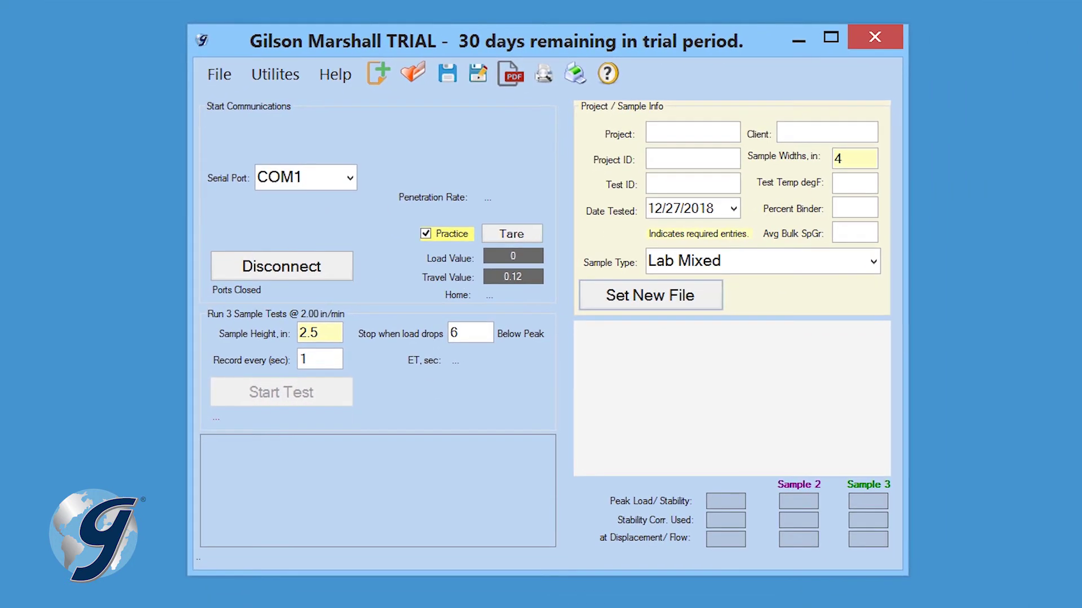
# - Enter project name Marshall, project ID 'Gilson Co., Inc.' and test ID 1508
pyautogui.write('Marshall')
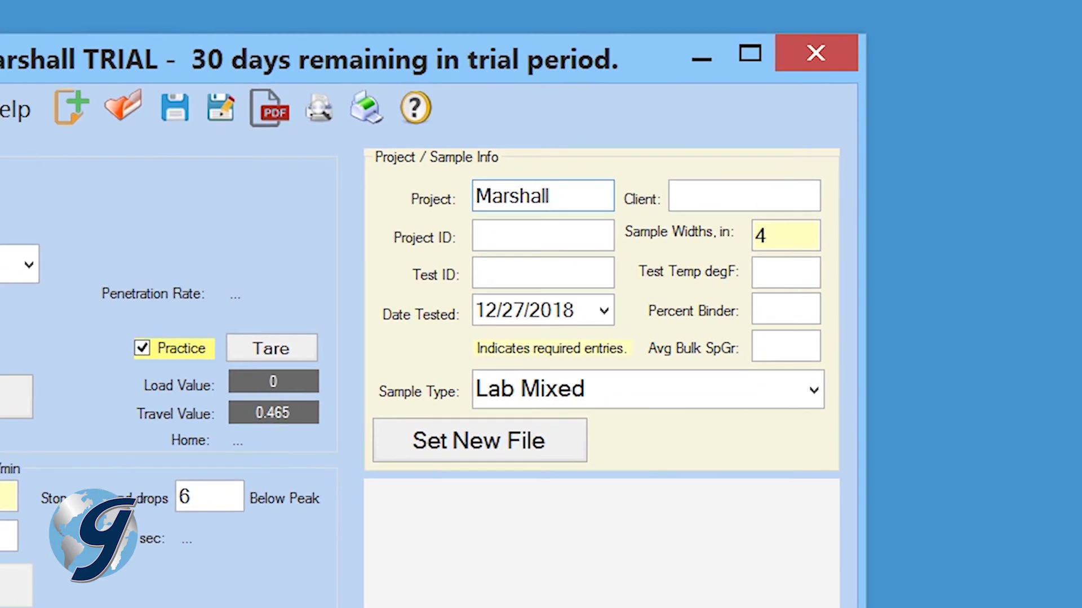
pyautogui.click(655, 157)
pyautogui.write('Gilson Co., Inc.')
pyautogui.click(536, 275)
pyautogui.write('1508')
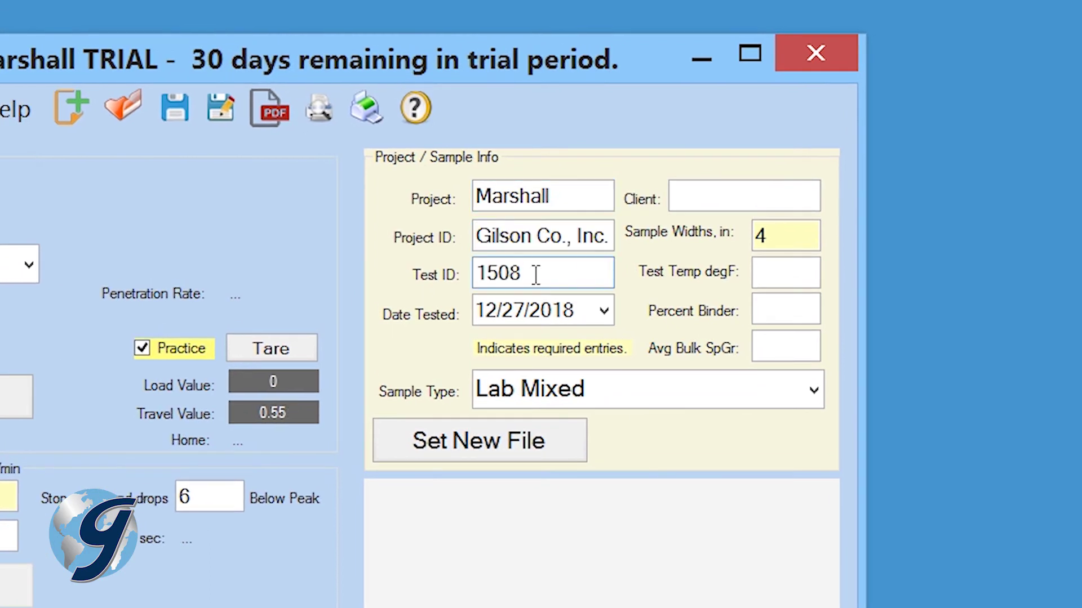
# - Enter client 'Materials Lab', test temperature 275 °F and average bulk SpGr 2.561
pyautogui.click(688, 200)
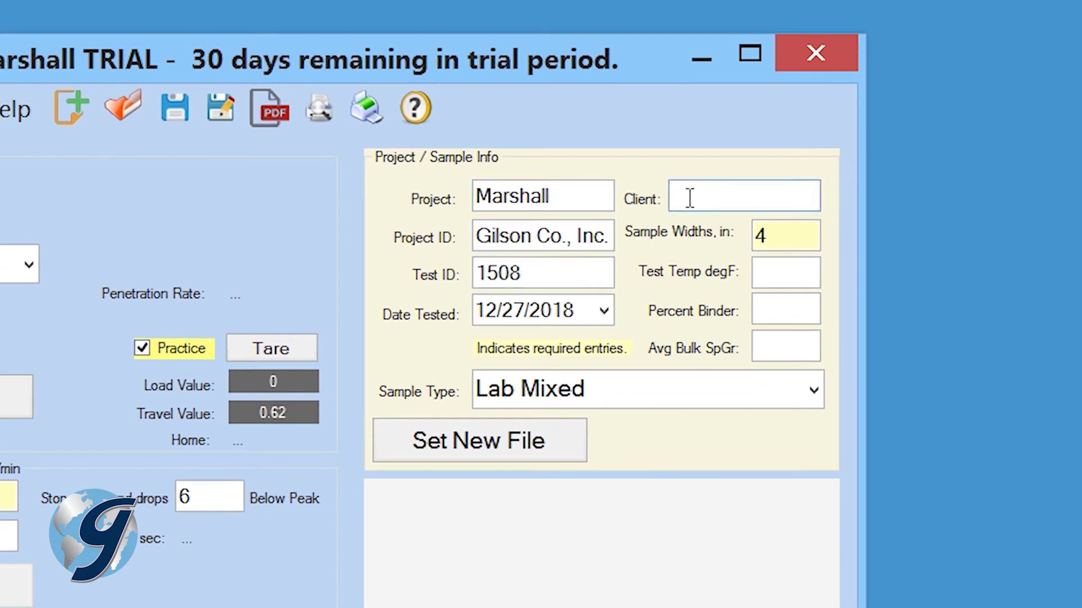
pyautogui.write('Materials Lab')
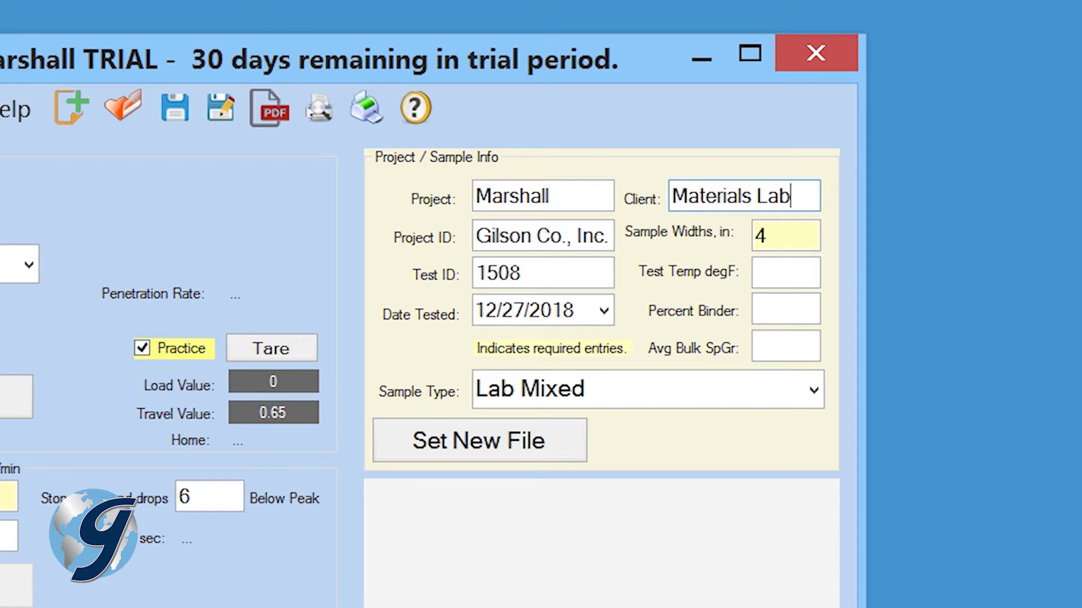
pyautogui.click(782, 274)
pyautogui.write('2')
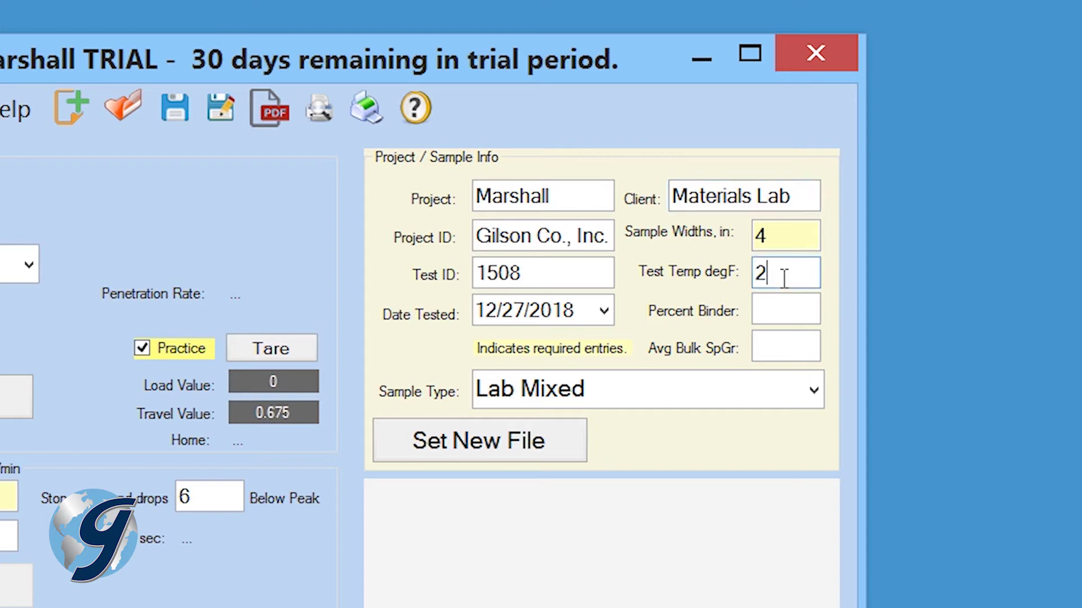
pyautogui.write('75')
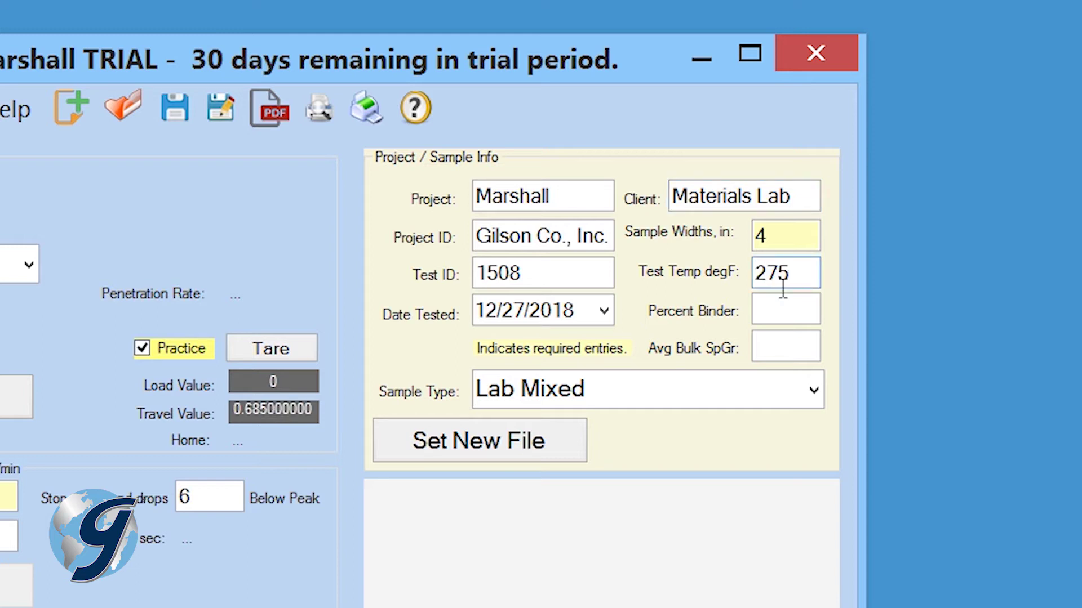
pyautogui.write('2')
pyautogui.write('.561')
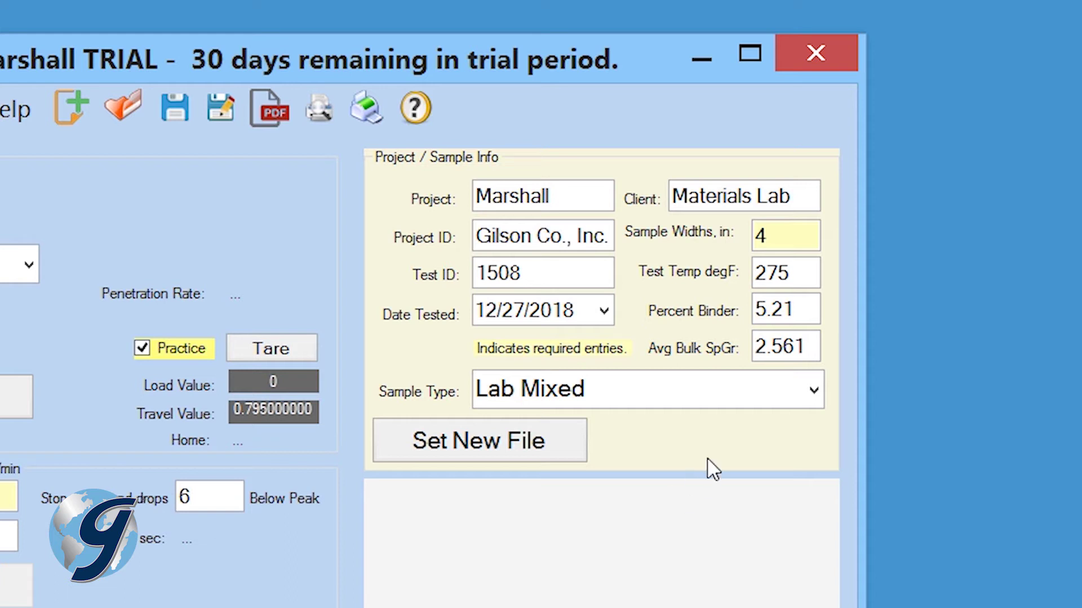
# - Keep sample type Lab Mixed and save the new test file as 'Gilson Co., Inc. Marshall 1508.hma'
pyautogui.click(814, 390)
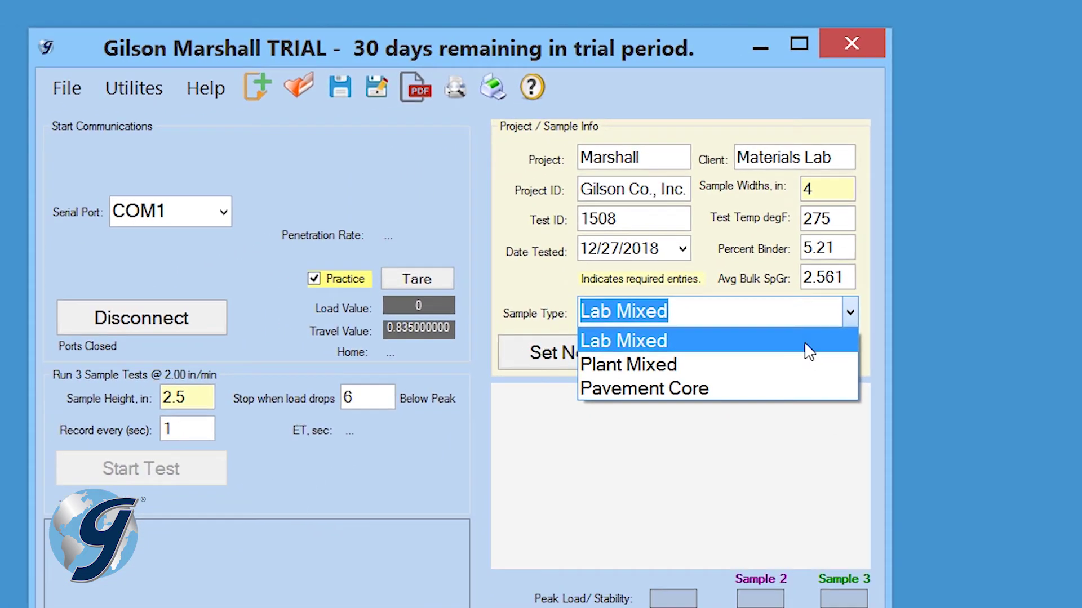
pyautogui.click(810, 350)
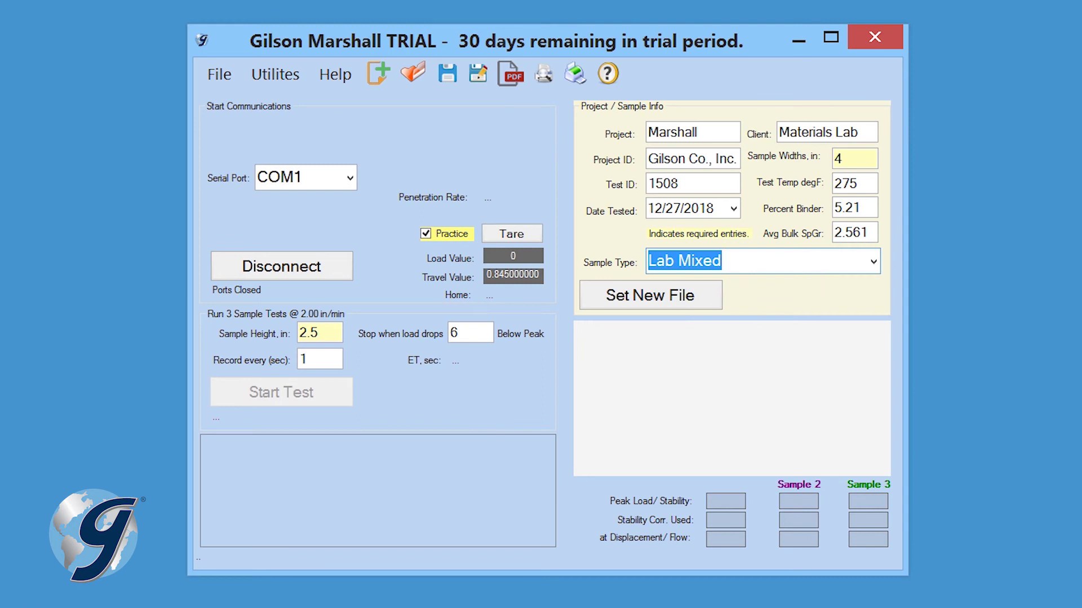
pyautogui.click(667, 293)
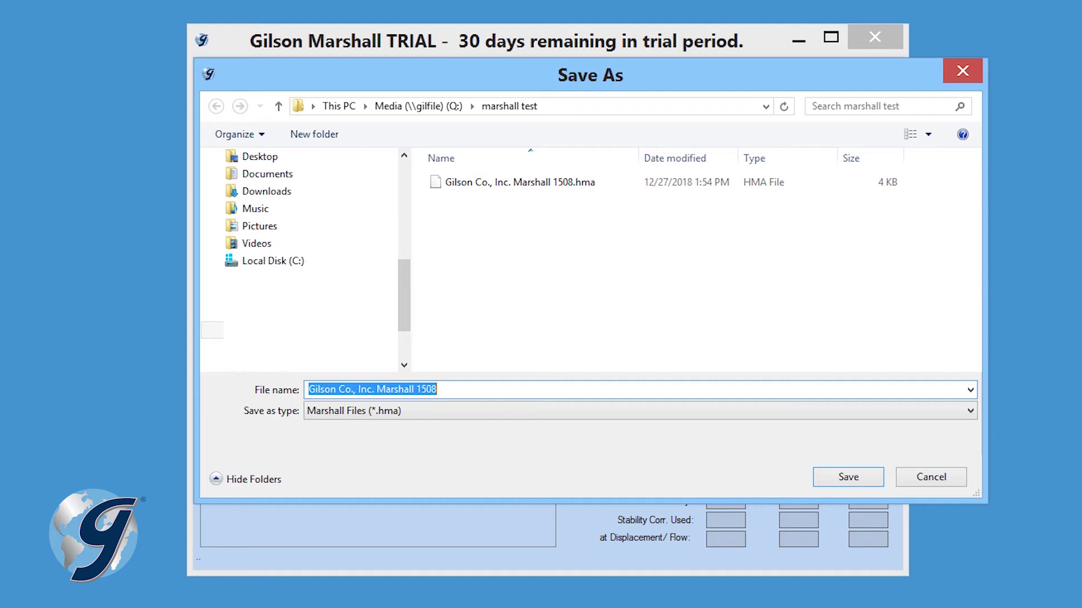
pyautogui.press('Return')
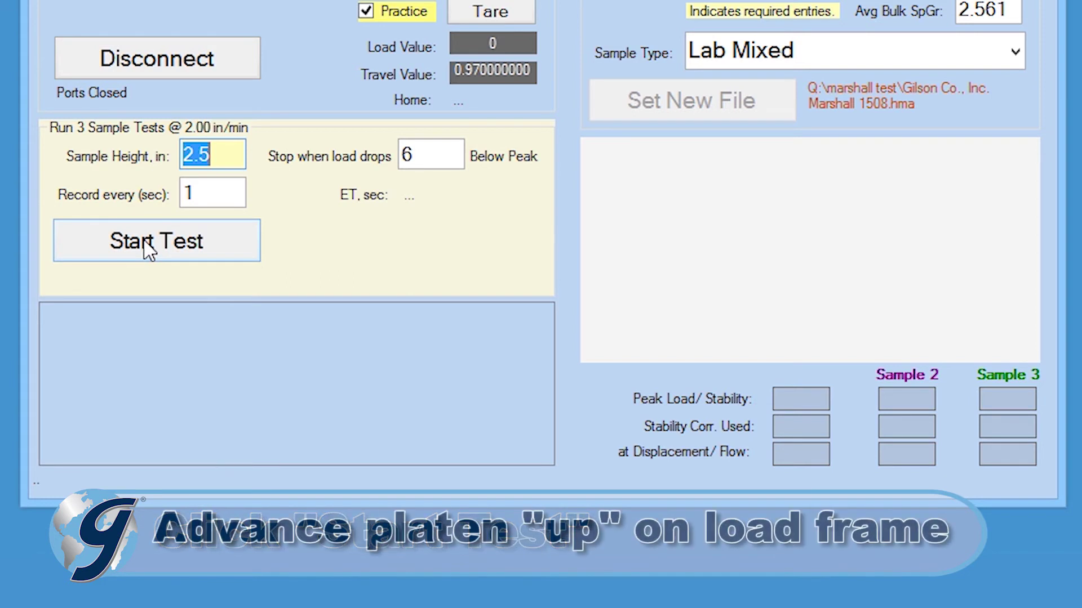
# - Run Sample 1's test to a peak stability of 3045.0 lbf at 0.1050 in flow
pyautogui.click(148, 247)
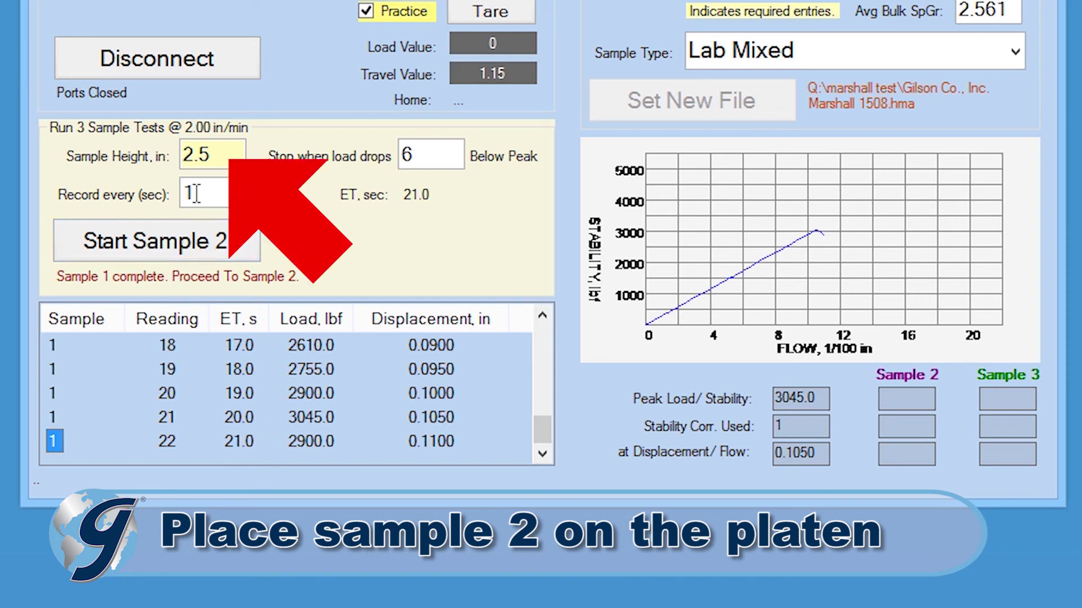
# - Run Sample 2's test, peaking at 3895.0 lbf stability and 0.0950 in flow
pyautogui.moveTo(223, 155); pyautogui.dragTo(189, 144)
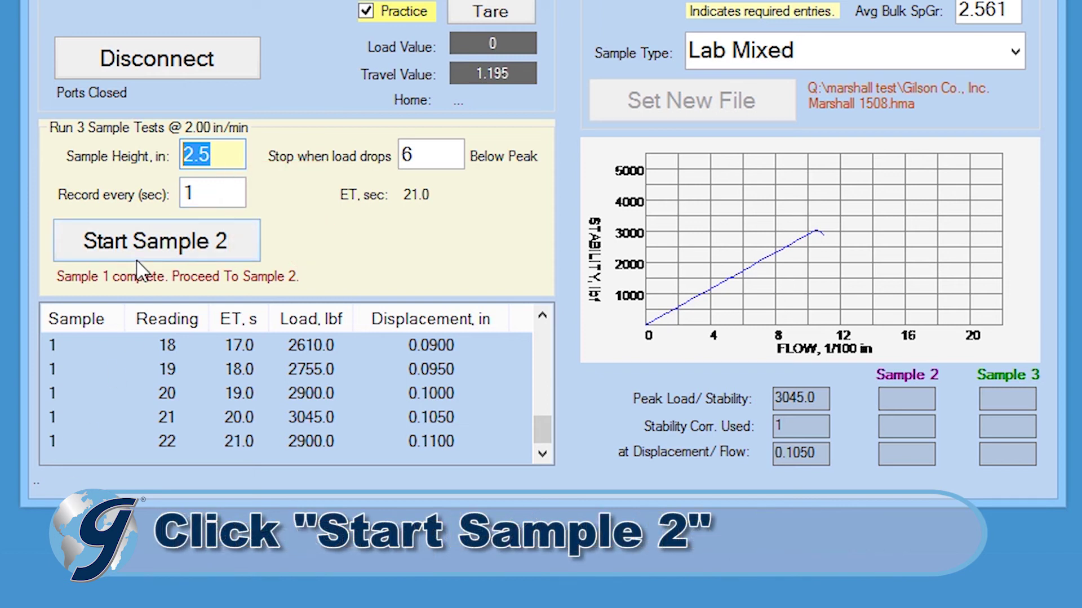
pyautogui.click(164, 246)
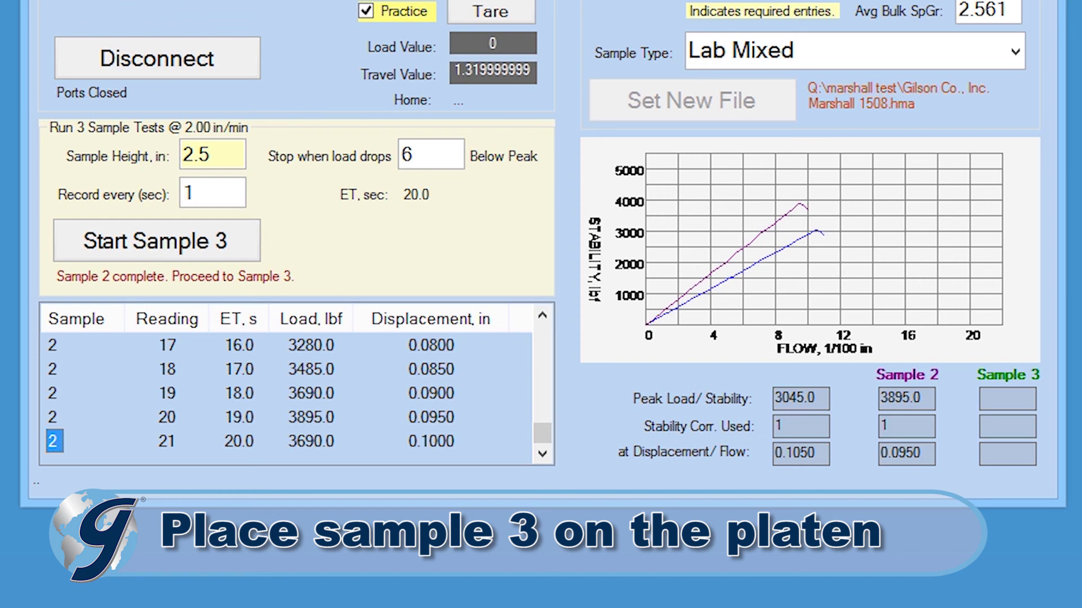
# - Run Sample 3's test, peaking at 3850.0 lbf stability and 0.1100 in flow
pyautogui.doubleClick(211, 157)
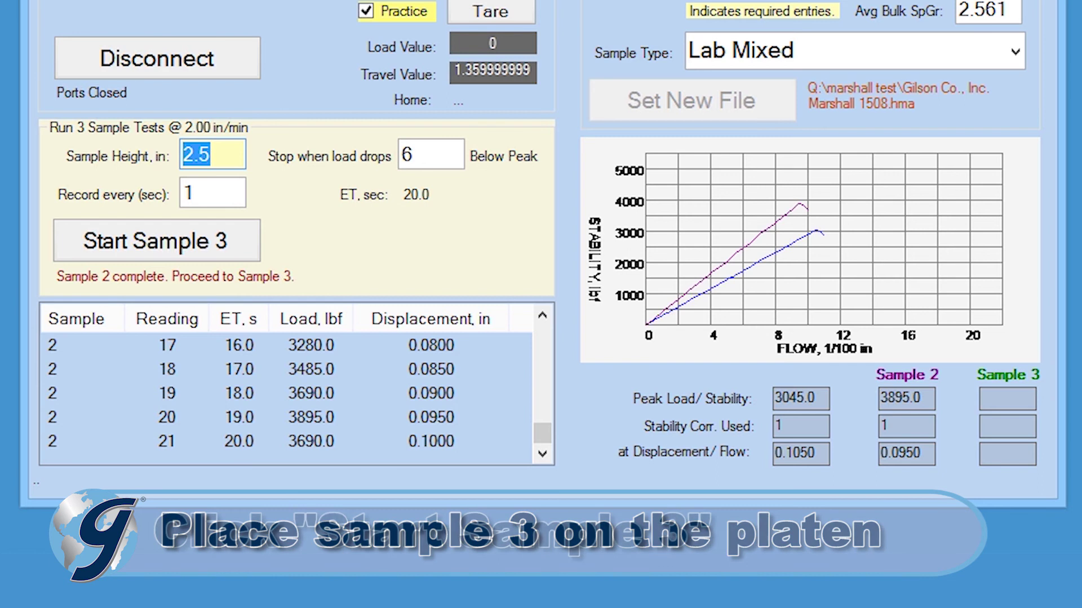
pyautogui.click(194, 192)
pyautogui.click(169, 246)
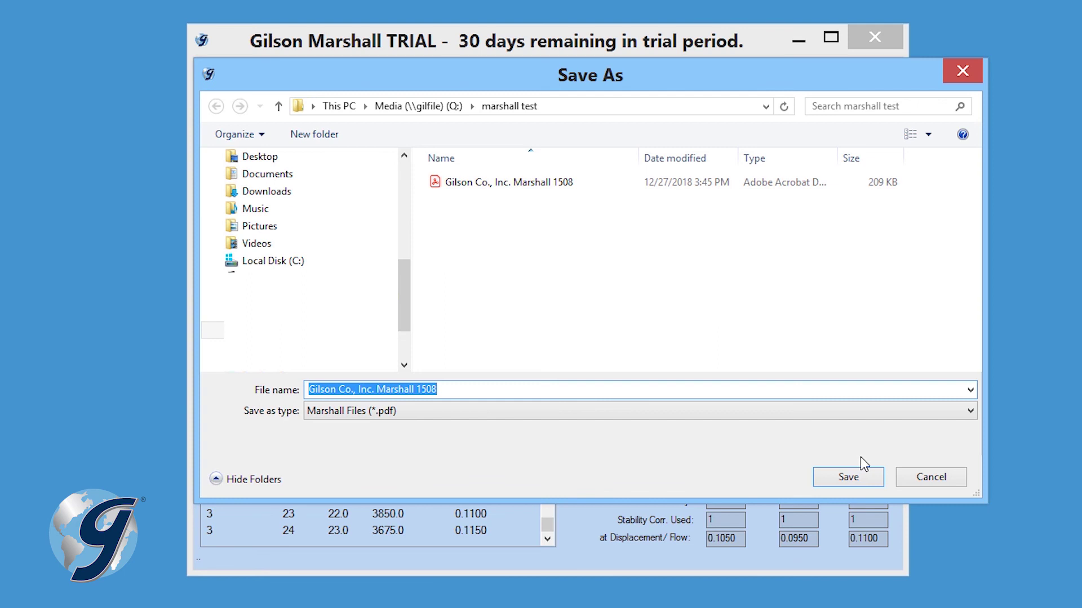
# - Save the results report as the PDF 'Gilson Co., Inc. Marshall 1508'
pyautogui.click(458, 181)
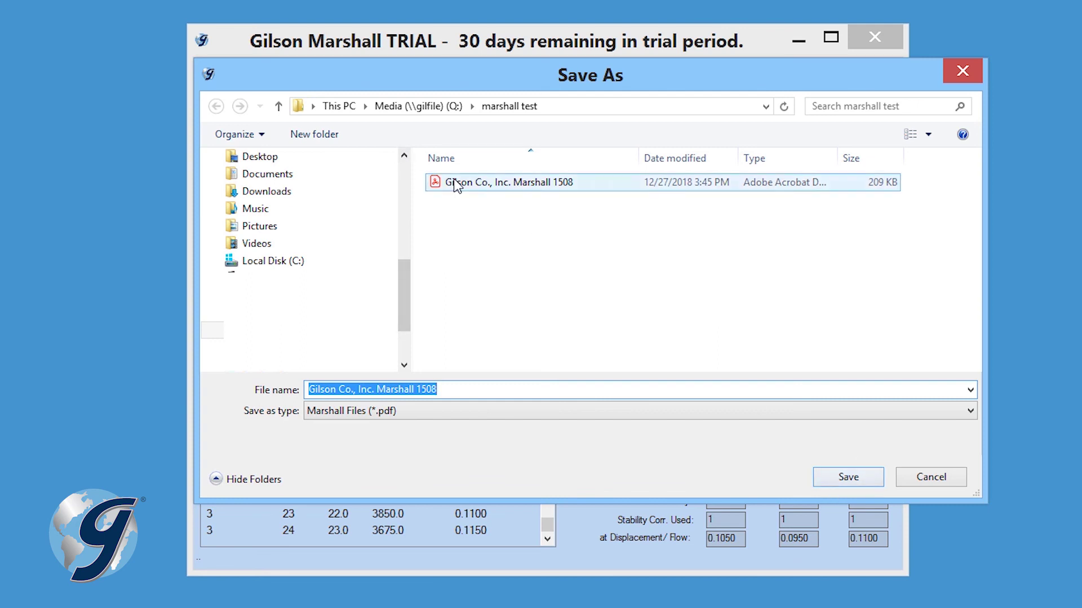
pyautogui.click(848, 477)
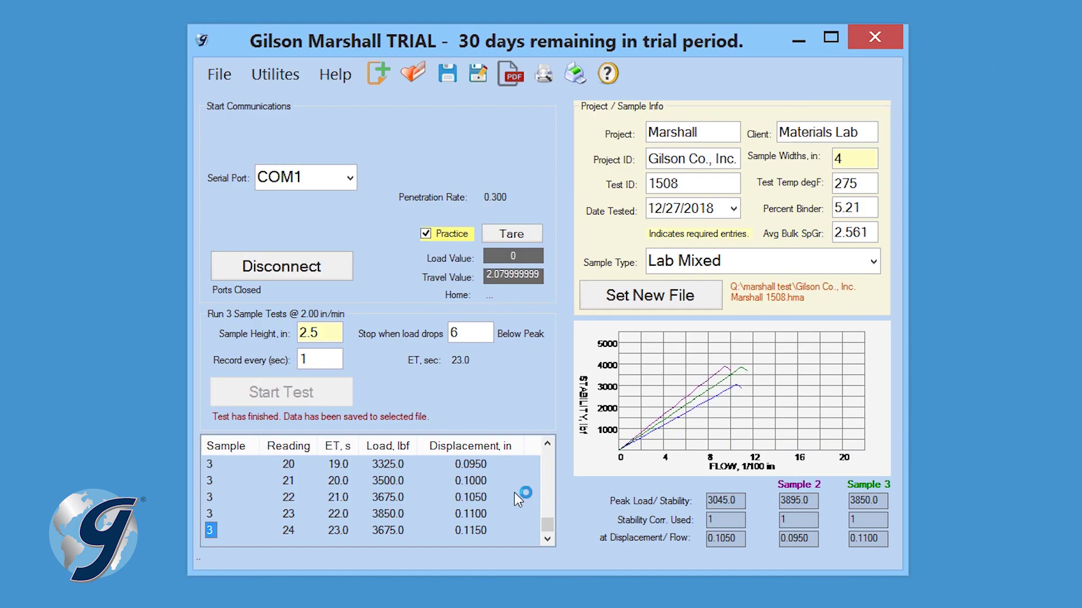